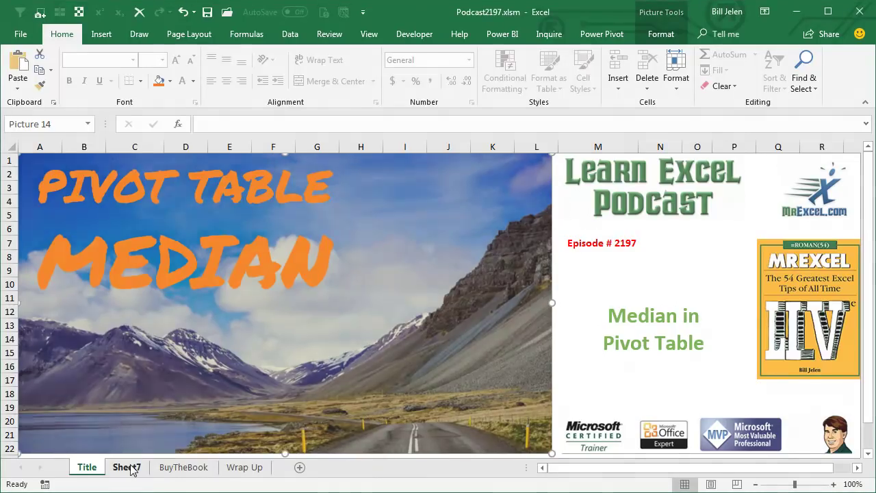
Switch from the Title sheet to Sheet7, which holds the Region, District and Sales data.
left_click(130, 467)
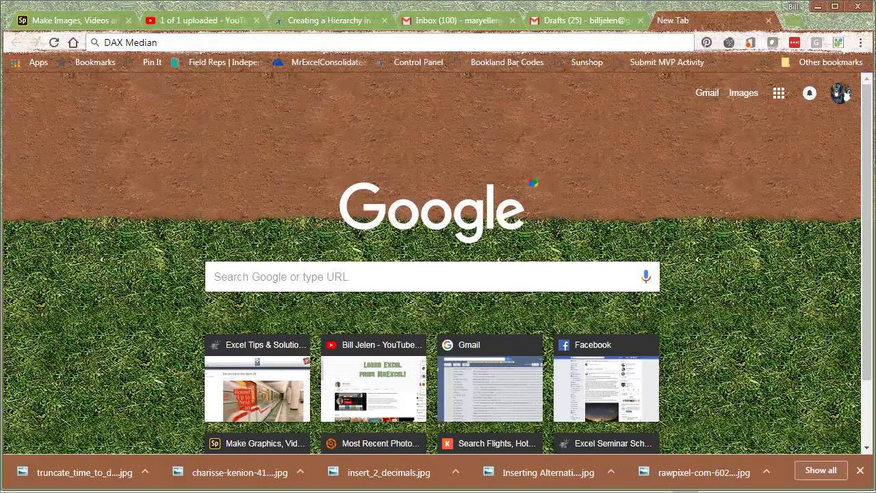
Run a Google search for DAX Median in Chrome, then return to the Excel sales data.
key("alt+Tab")
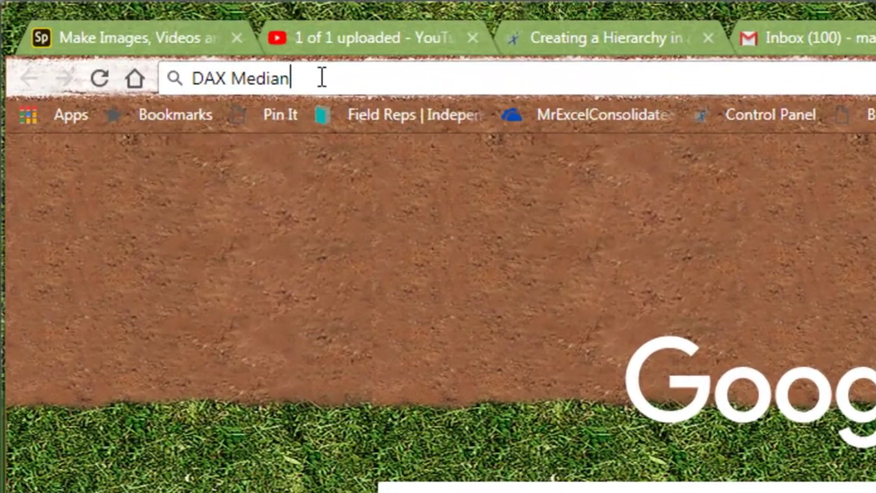
key("Return")
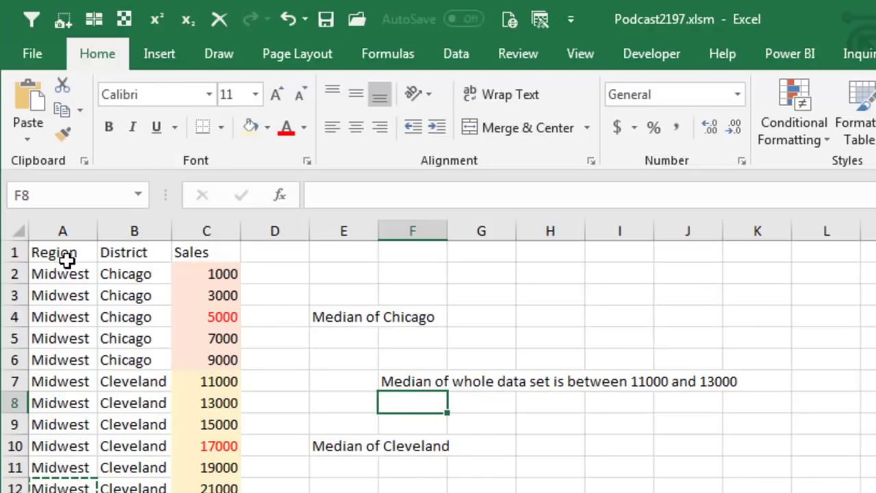
left_click(64, 254)
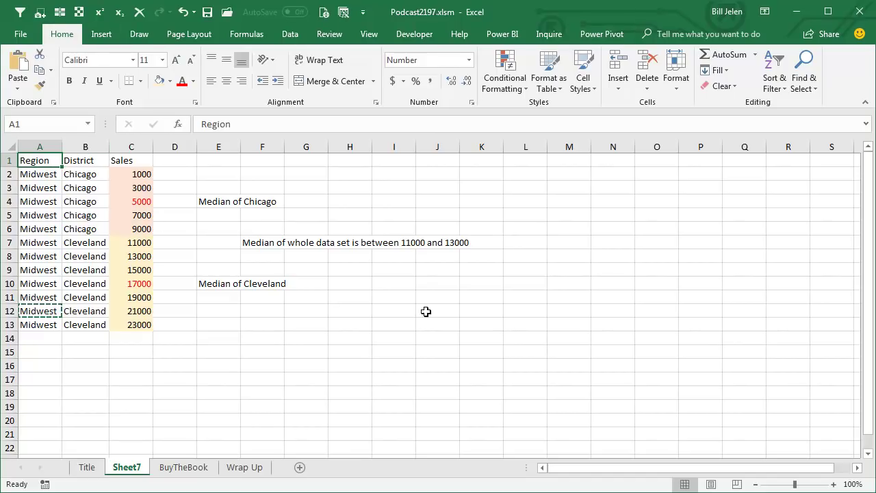
Convert the data to Table4 and create a Data Model PivotTable on a new sheet.
key("ctrl+t")
left_click(480, 381)
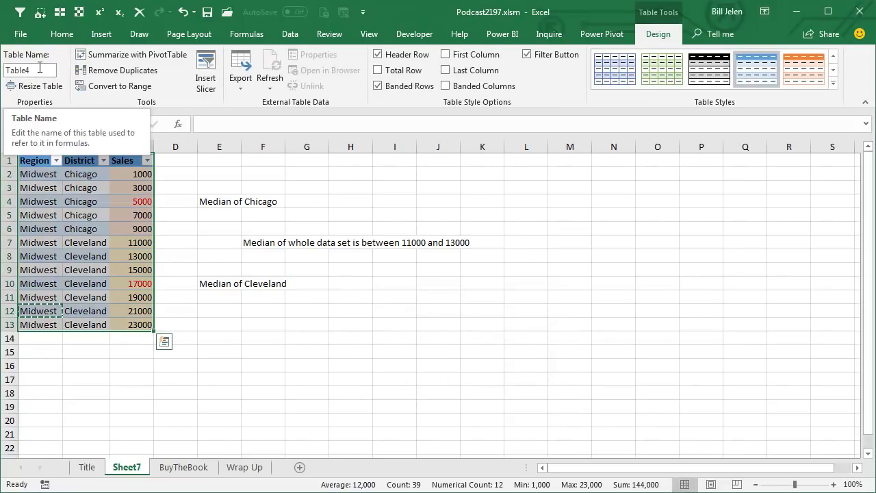
left_click(97, 36)
left_click(24, 68)
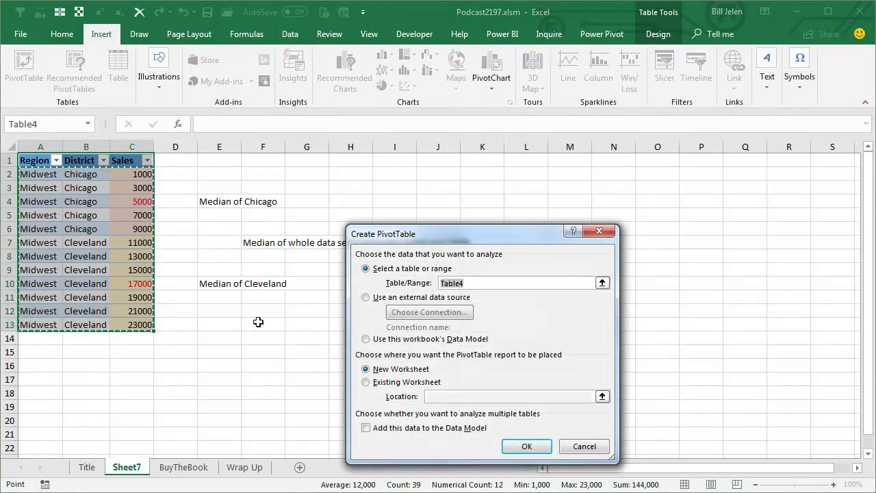
left_click(366, 428)
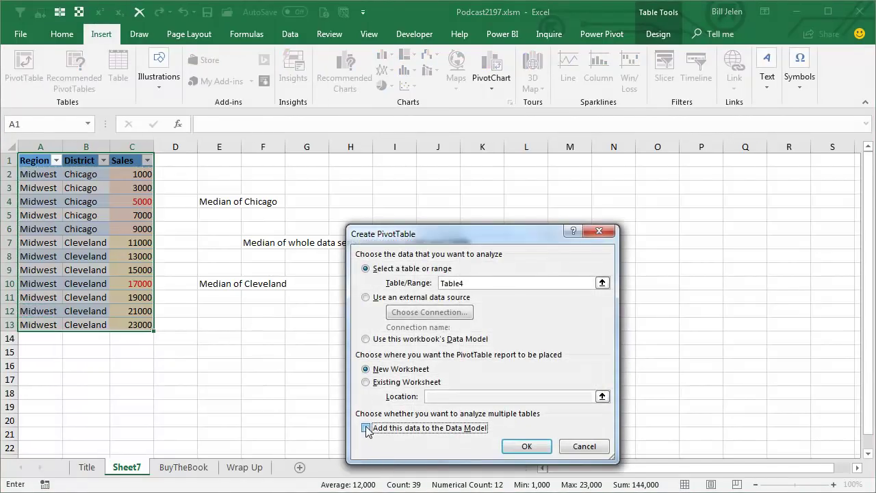
left_click(525, 447)
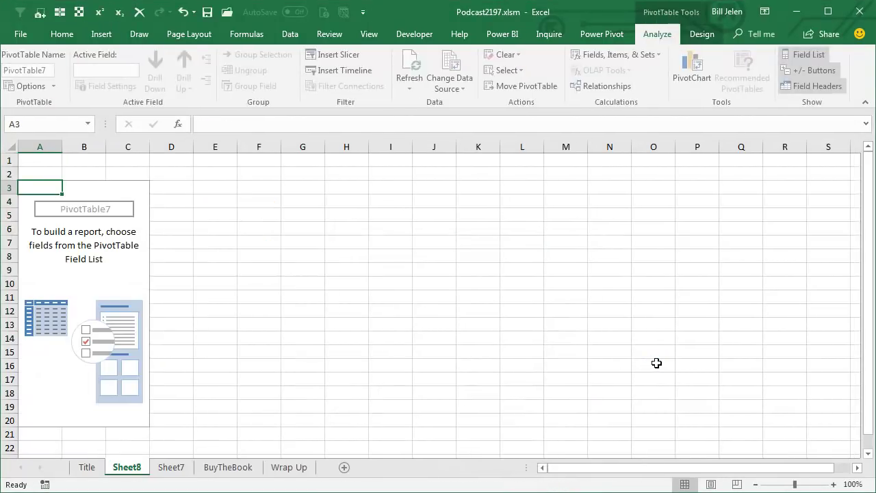
Add Region to the PivotTable rows so Midwest is listed.
left_click(736, 257)
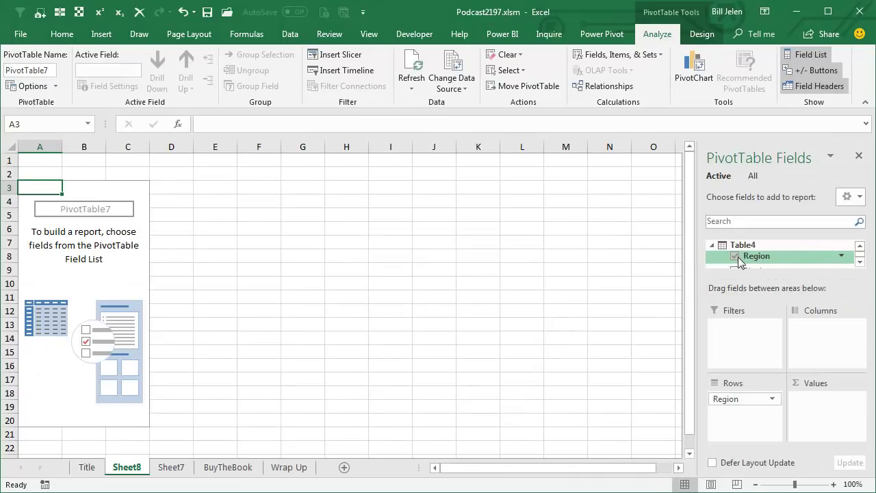
left_click(860, 263)
left_click(860, 262)
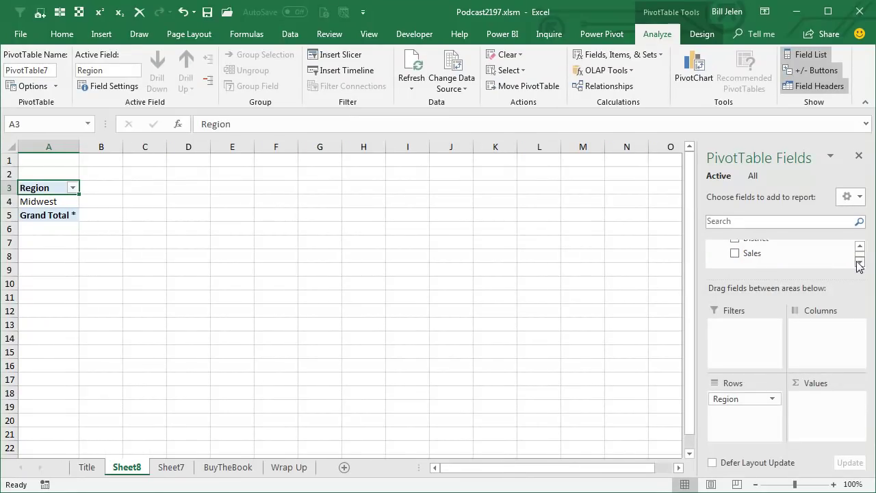
left_click(860, 263)
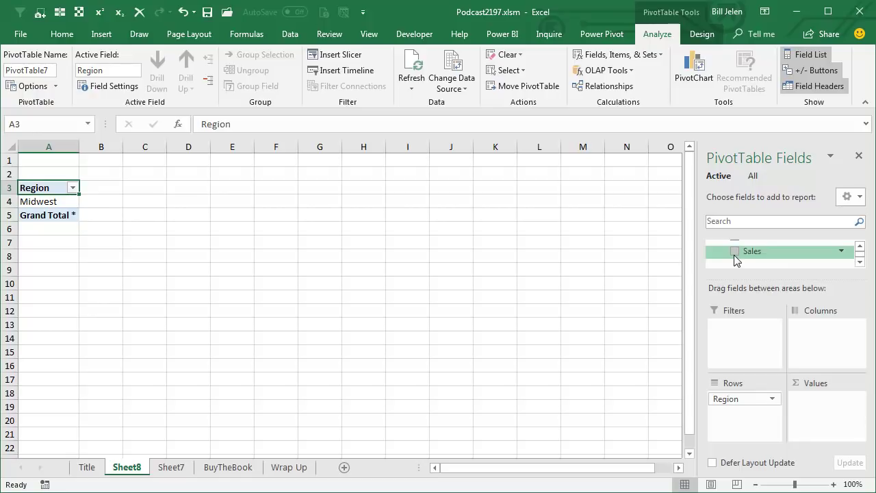
left_click(860, 246)
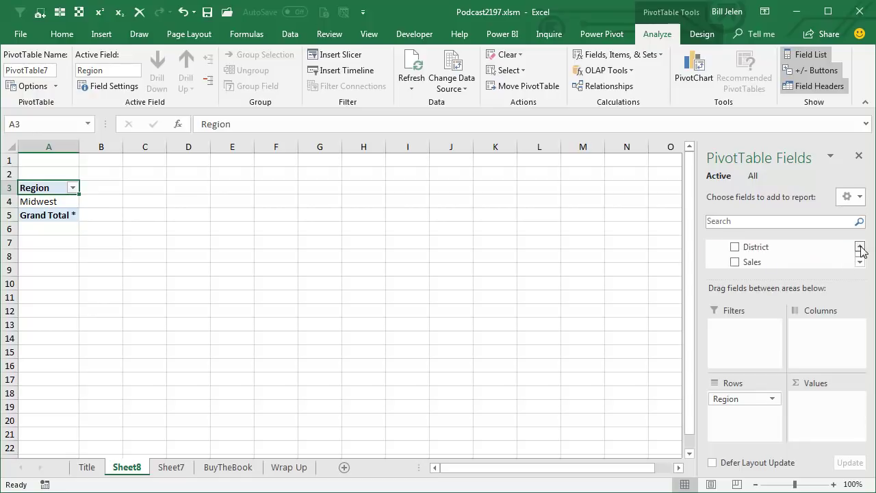
left_click(860, 246)
Add a Table4 measure 'Median of Sales' as =MEDIAN([Sales]), formatted as a number with thousands separator.
right_click(760, 245)
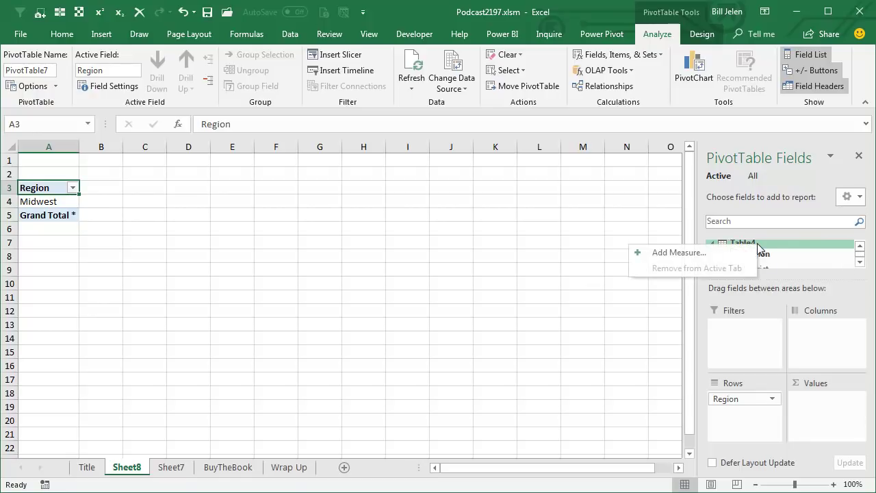
left_click(678, 252)
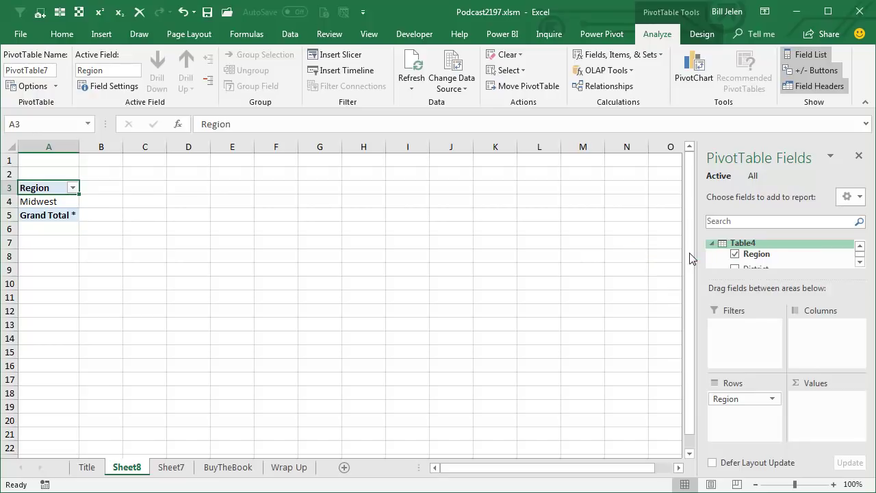
left_click(386, 248)
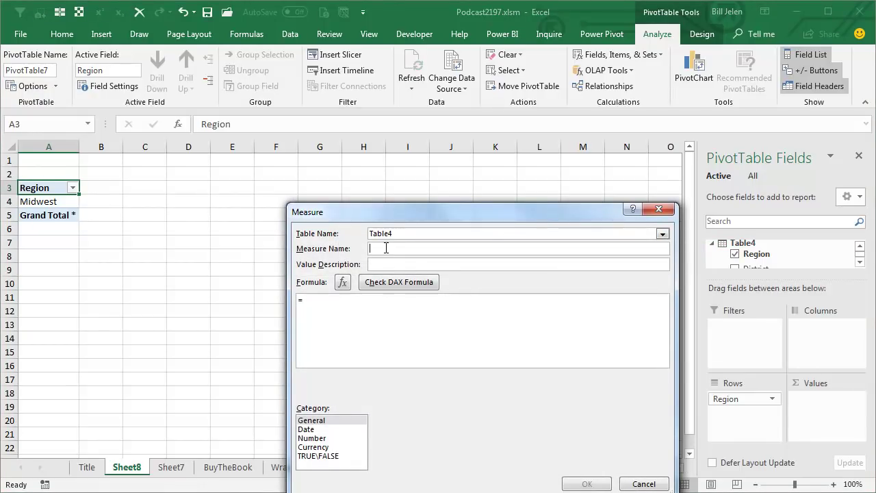
type("Median of Sales")
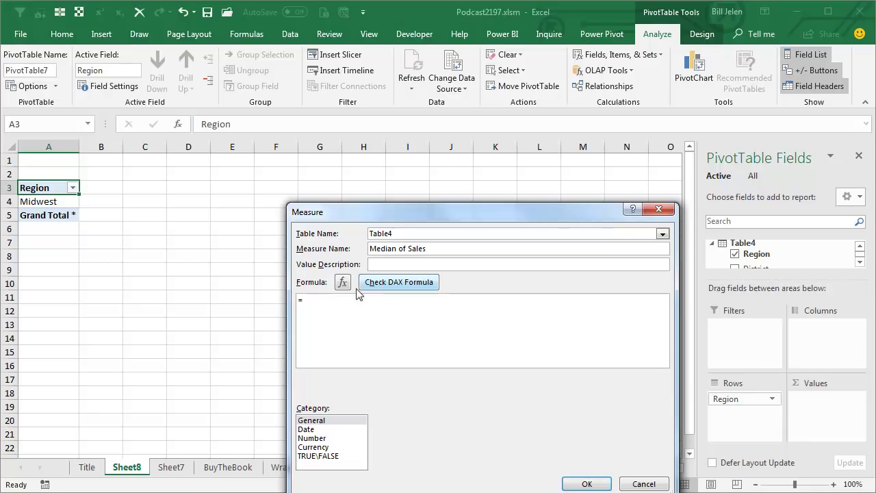
left_click(326, 305)
type("Median")
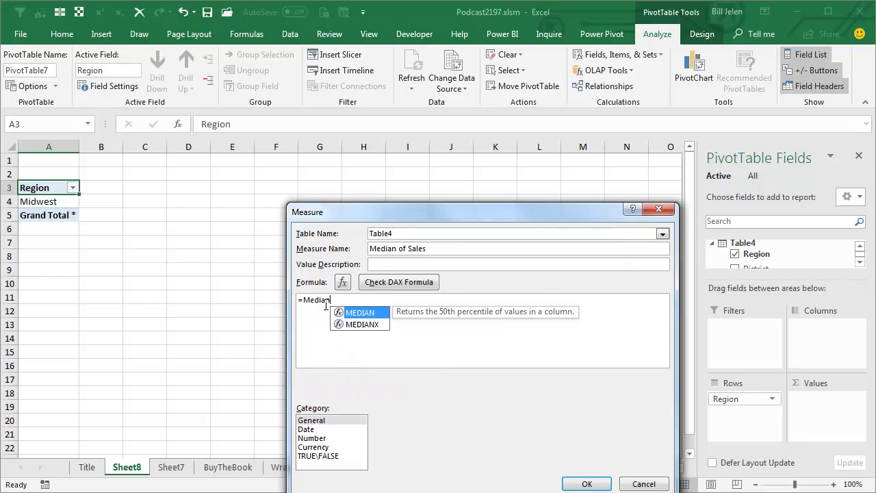
key("Tab")
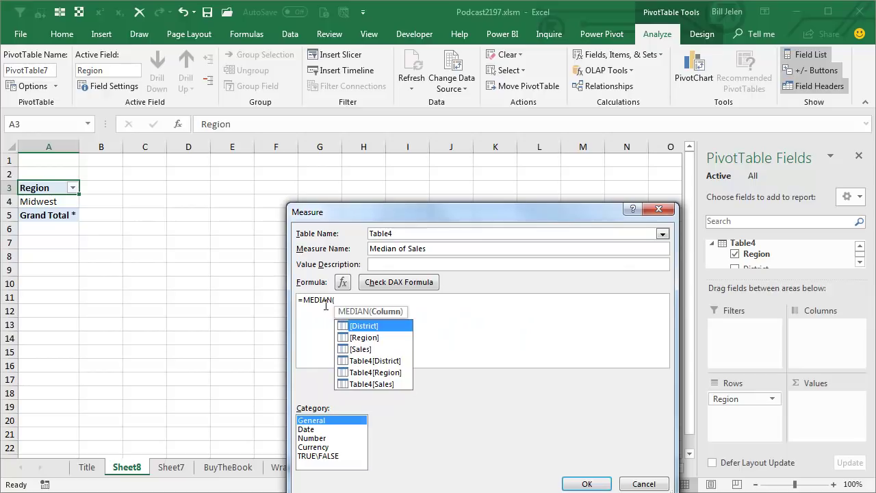
double_click(363, 349)
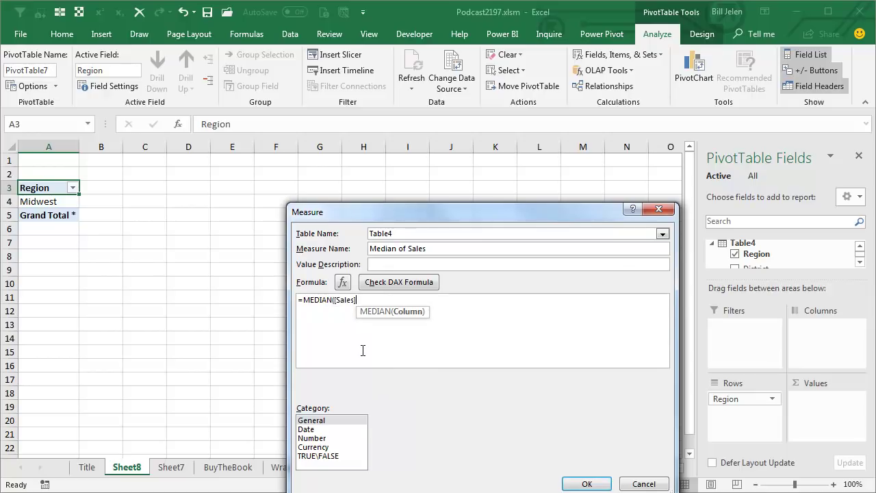
type(")")
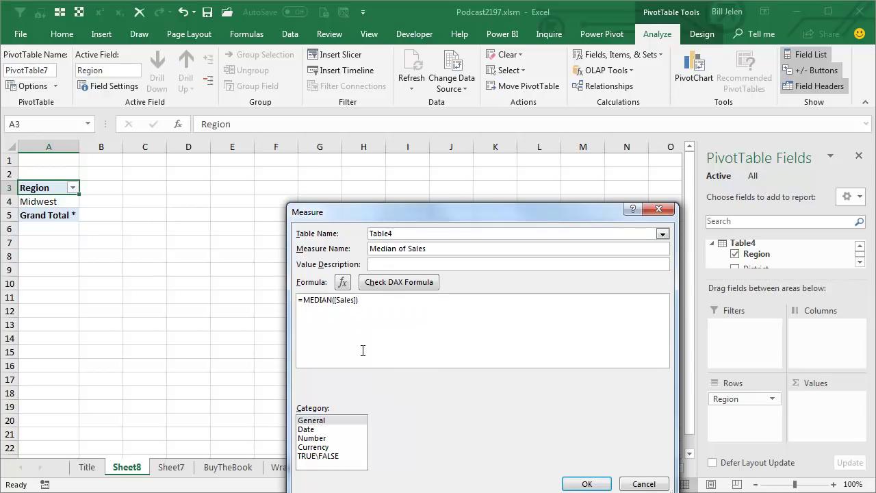
left_click(322, 438)
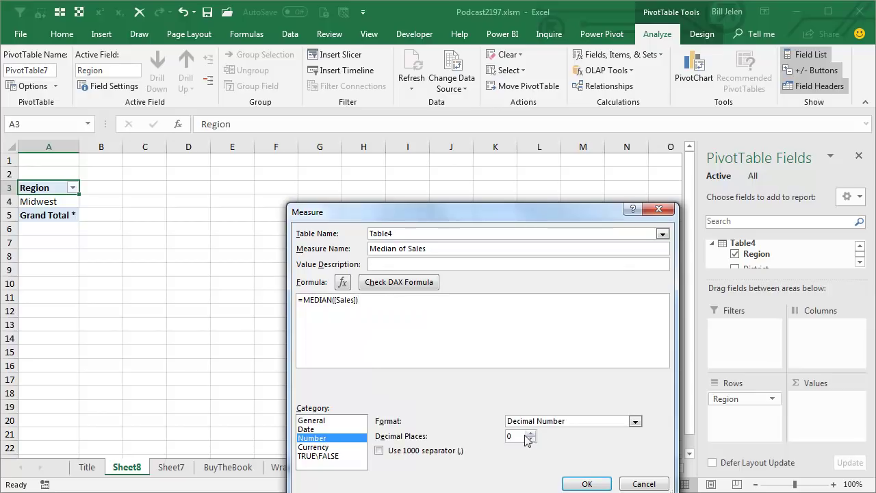
left_click(380, 451)
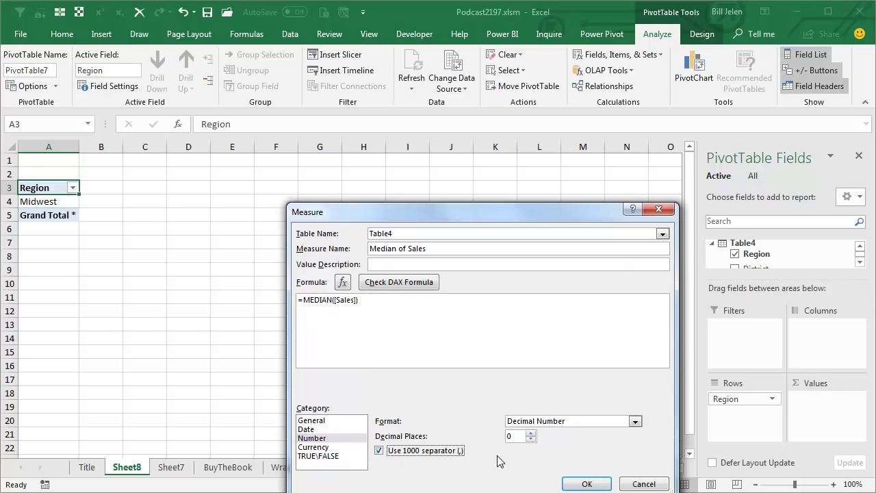
left_click(586, 484)
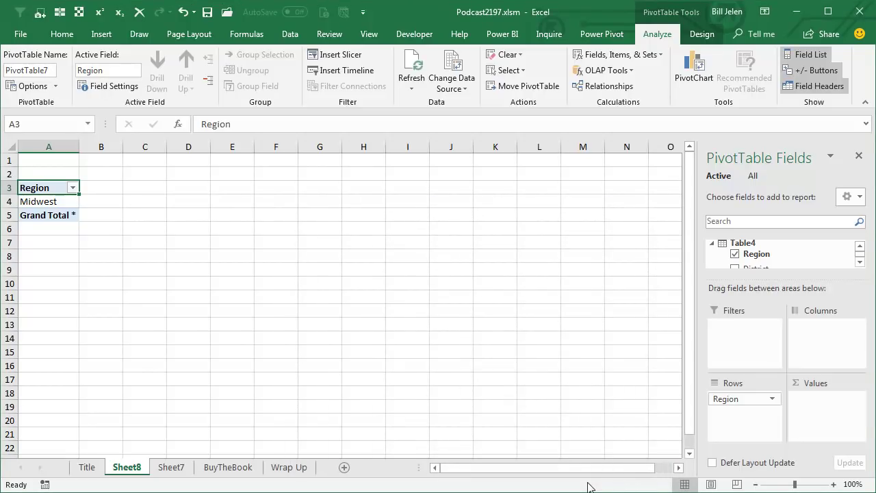
Add Median of Sales to the PivotTable values, showing 12,000 for Midwest, then return to Sheet7.
left_click(860, 263)
left_click(861, 263)
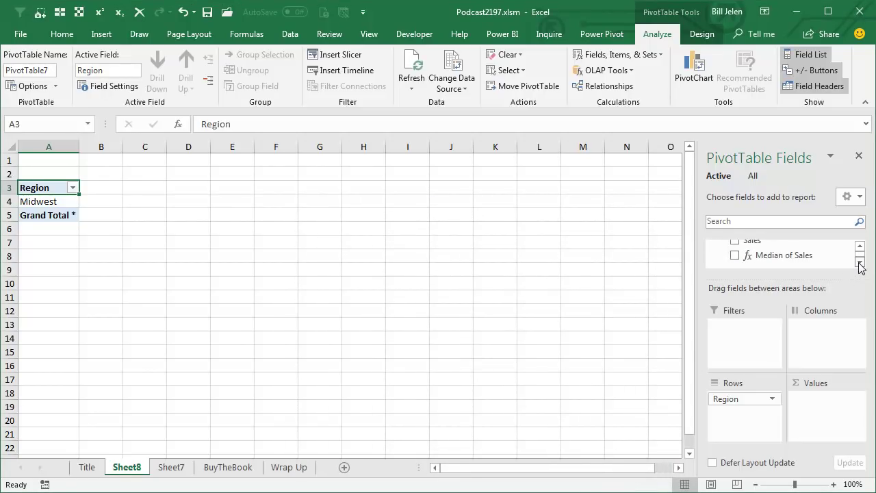
left_click(735, 255)
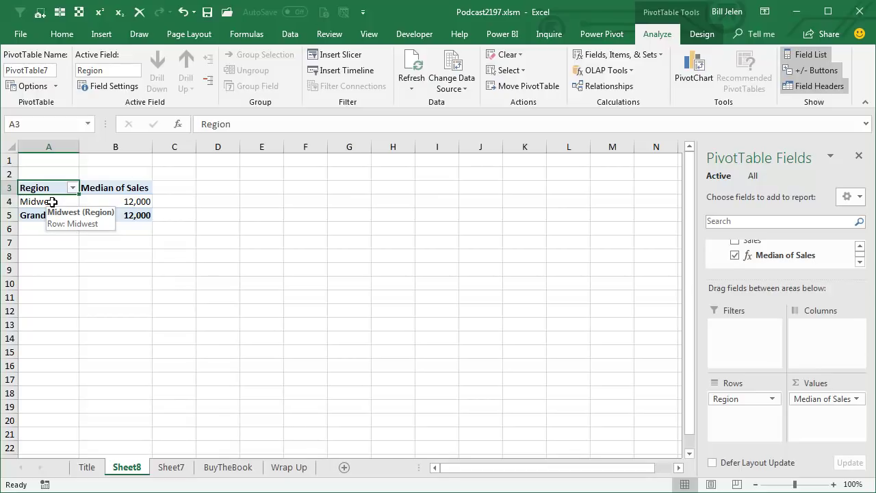
left_click(172, 467)
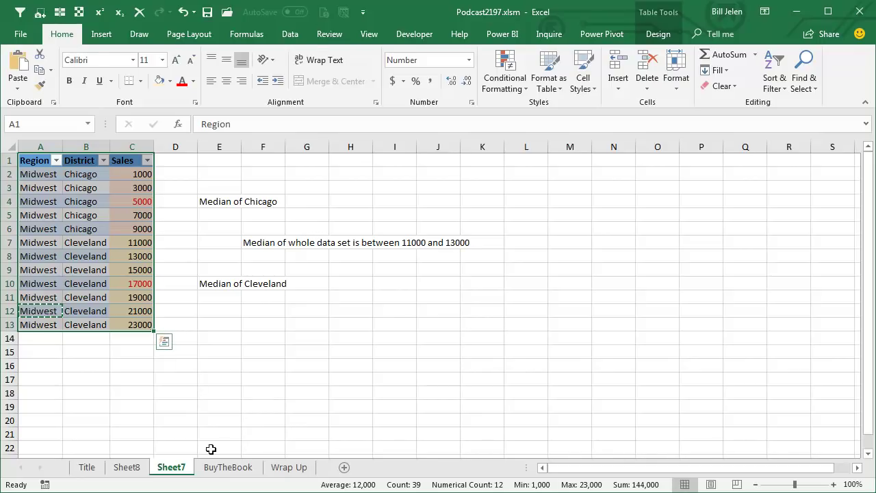
Add District under Region on Sheet8, showing Chicago 5,000 and Cleveland 17,000.
left_click(127, 467)
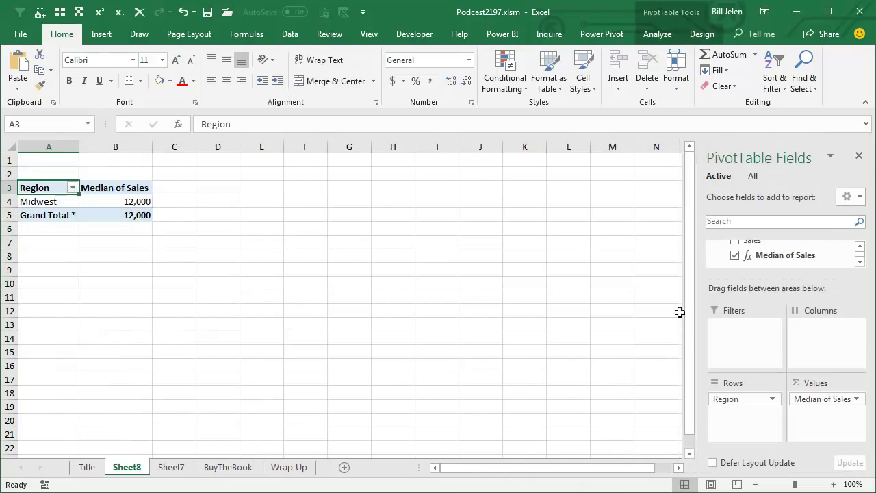
left_click(861, 247)
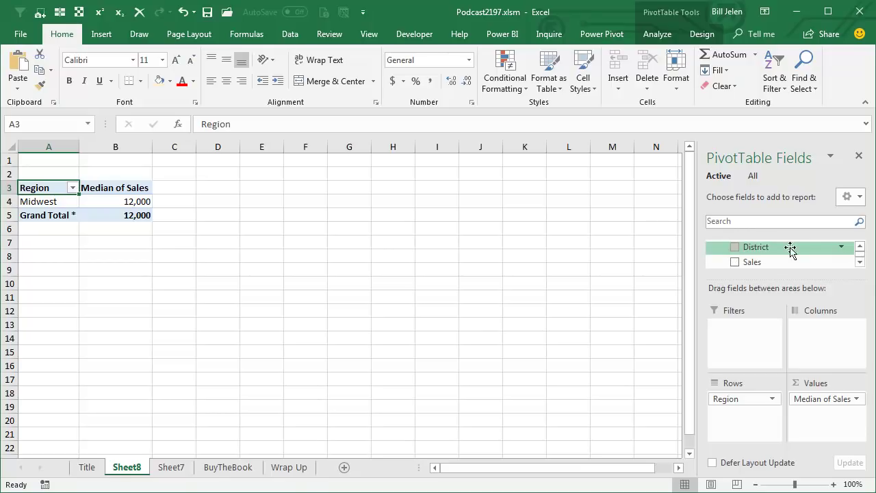
left_click(735, 248)
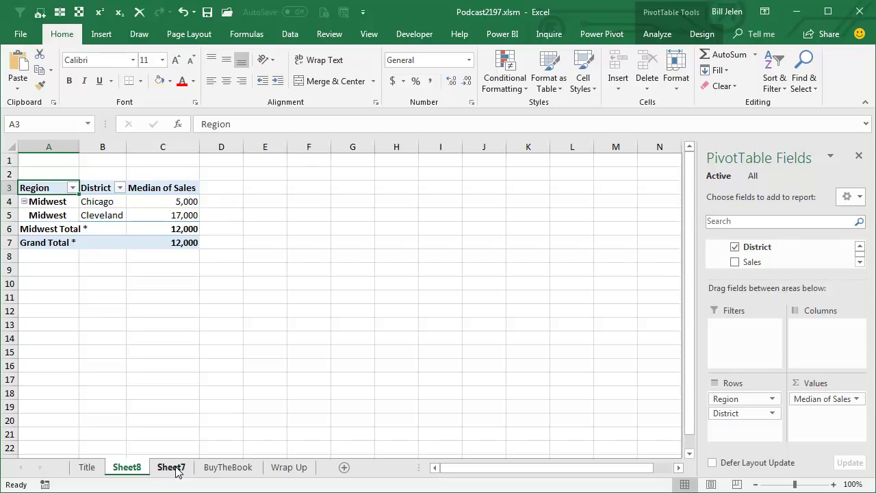
Show the BuyTheBook sheet with its Buy the Book image.
left_click(232, 471)
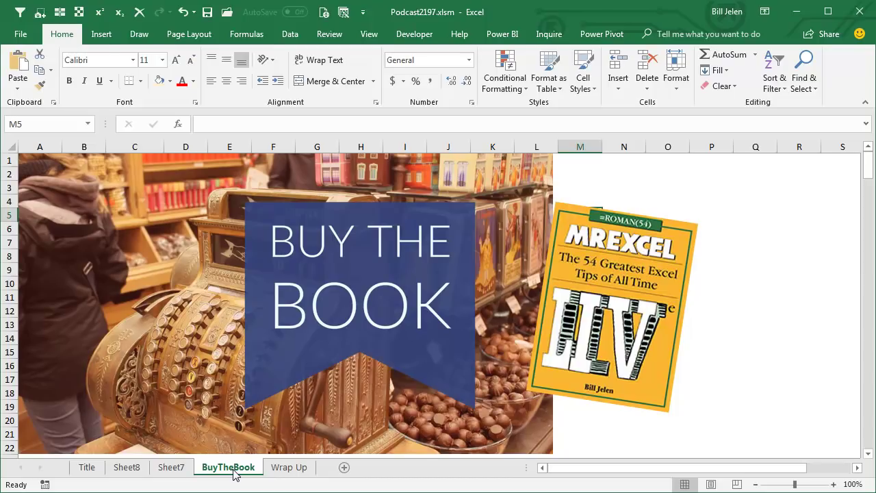
Show the Wrap Up sheet listing the episode's topics.
left_click(278, 469)
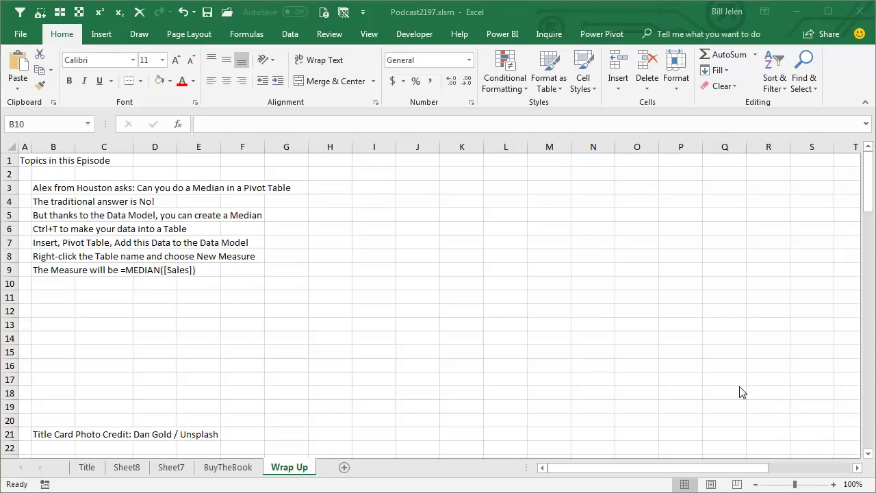